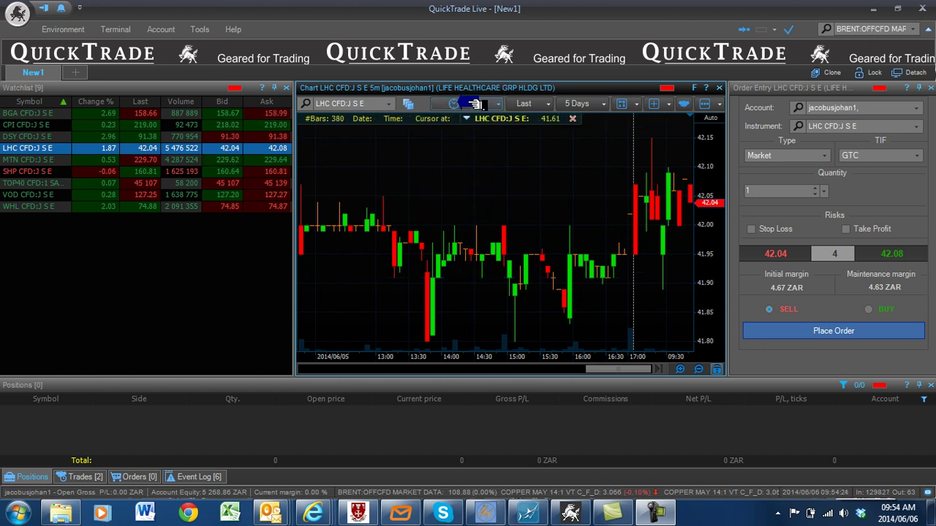
# Switch the chart and order ticket from LHC to WHL CFD:J S E (Woolworths Holdings) via the watchlist.
pyautogui.click(45, 207)
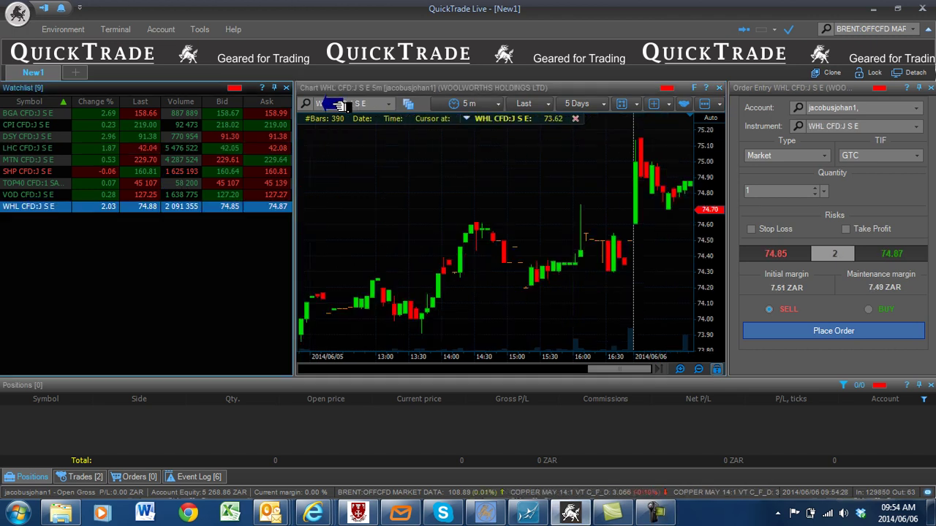
pyautogui.click(33, 196)
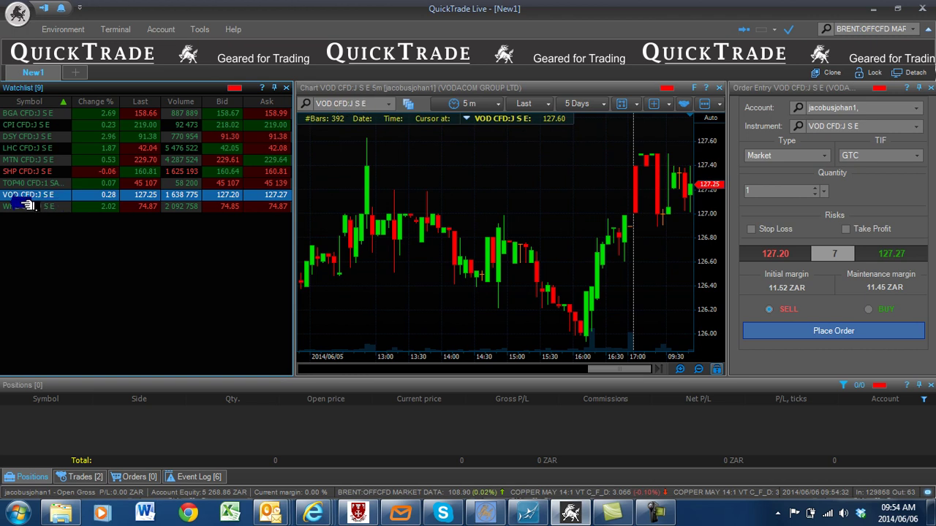
pyautogui.click(26, 206)
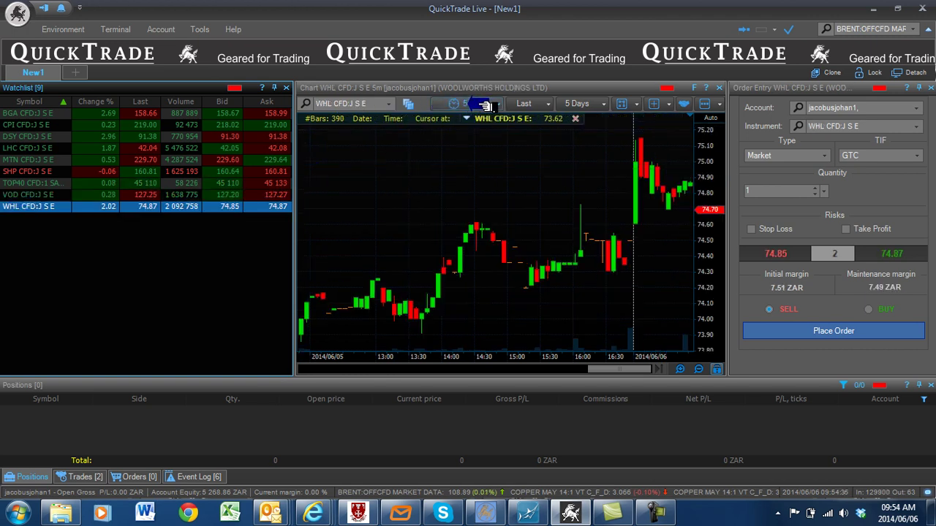
pyautogui.click(486, 105)
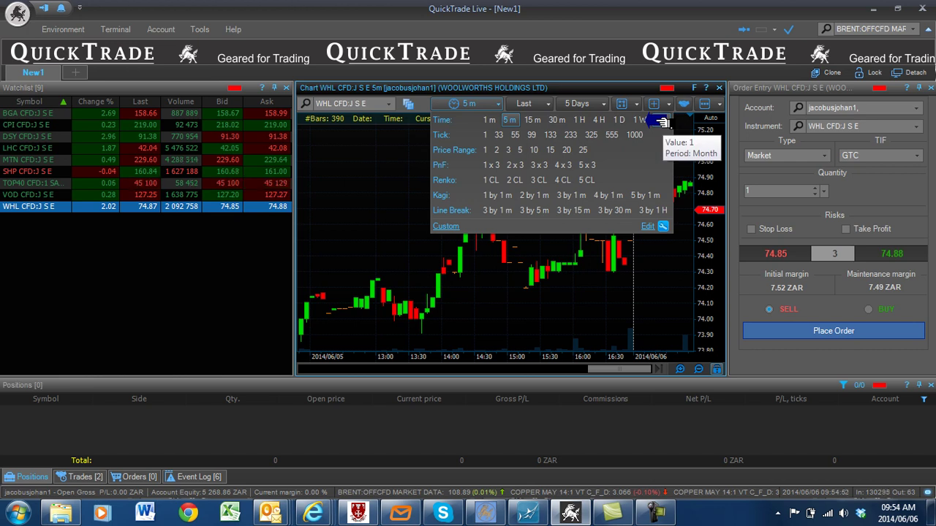
pyautogui.click(541, 108)
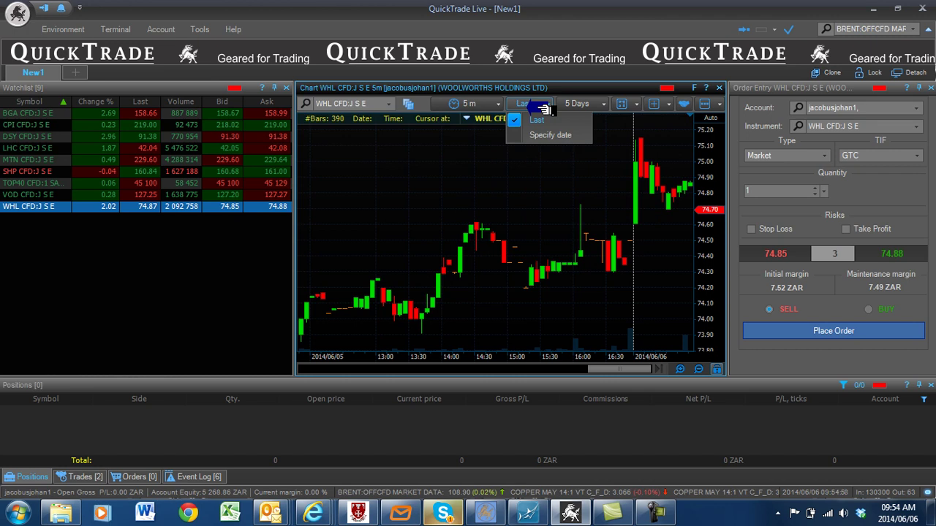
pyautogui.click(581, 106)
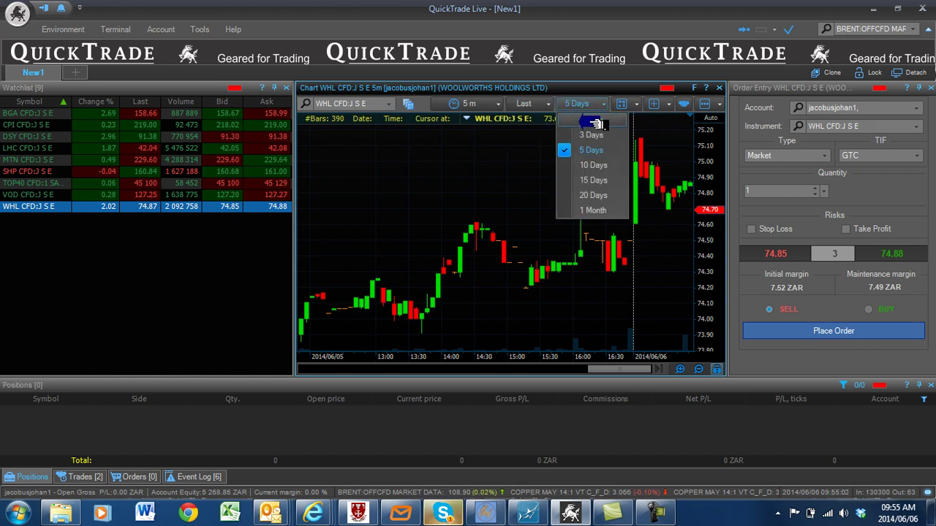
pyautogui.click(593, 121)
pyautogui.click(589, 104)
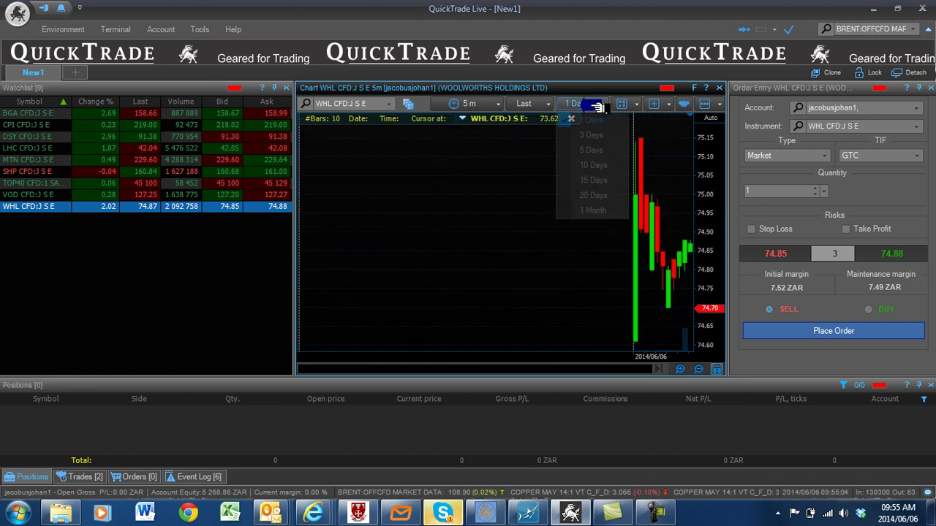
pyautogui.click(596, 209)
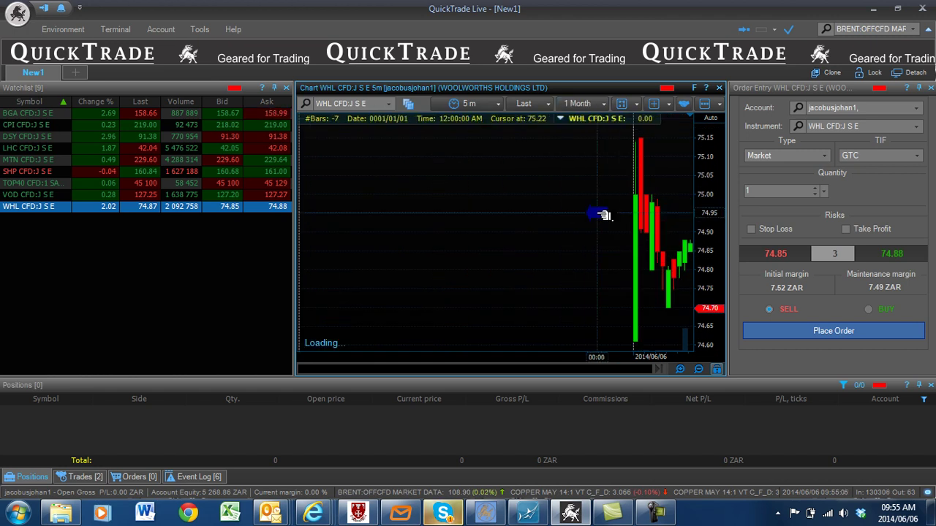
pyautogui.click(596, 103)
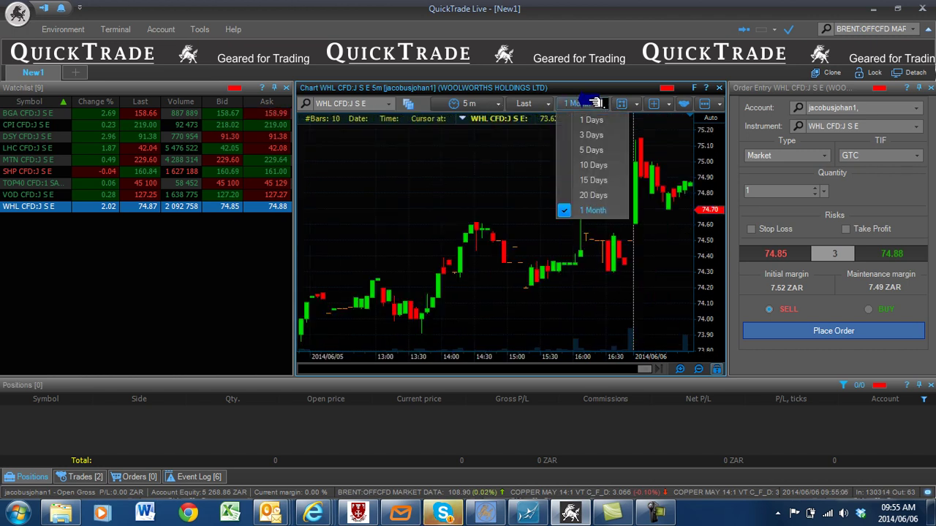
pyautogui.click(596, 150)
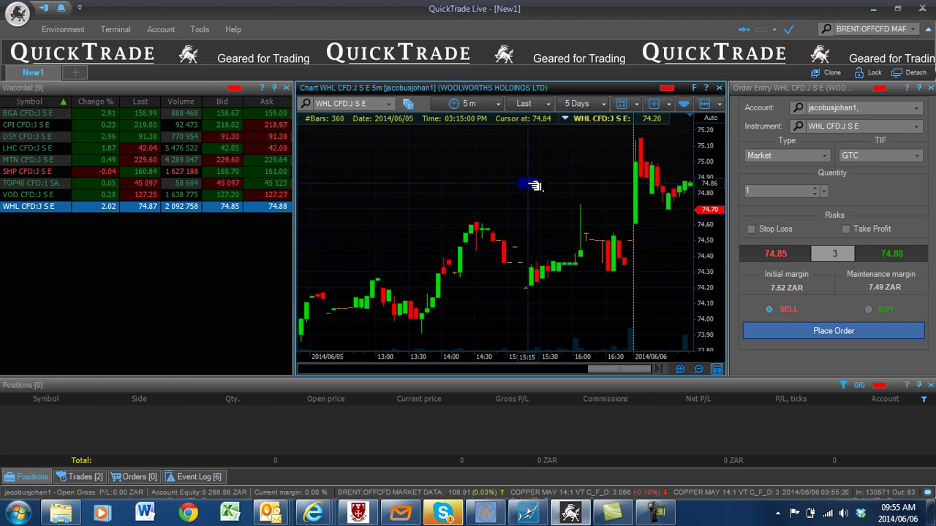
# Draw the WHL chart as a line instead of candlesticks and extend its range to 10 Days.
pyautogui.rightClick(490, 210)
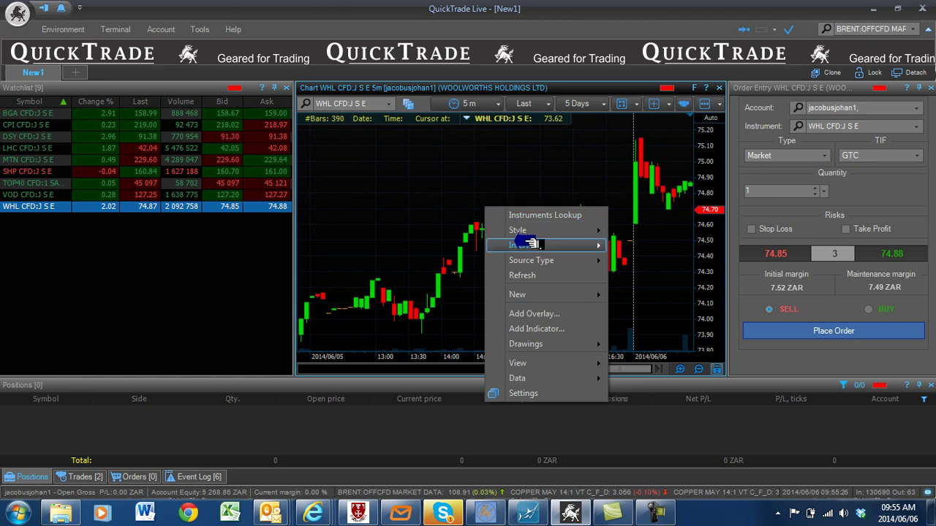
pyautogui.moveTo(538, 232)
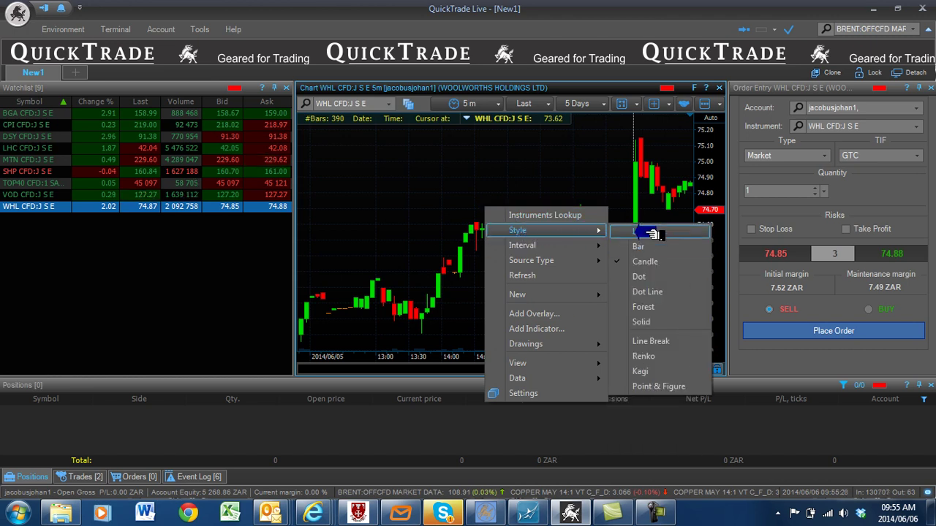
pyautogui.click(642, 233)
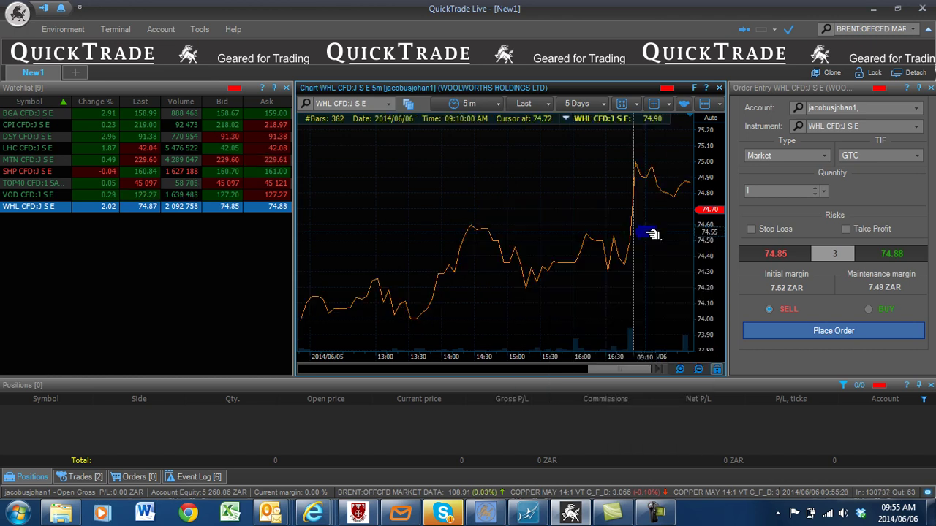
pyautogui.click(590, 104)
pyautogui.click(600, 165)
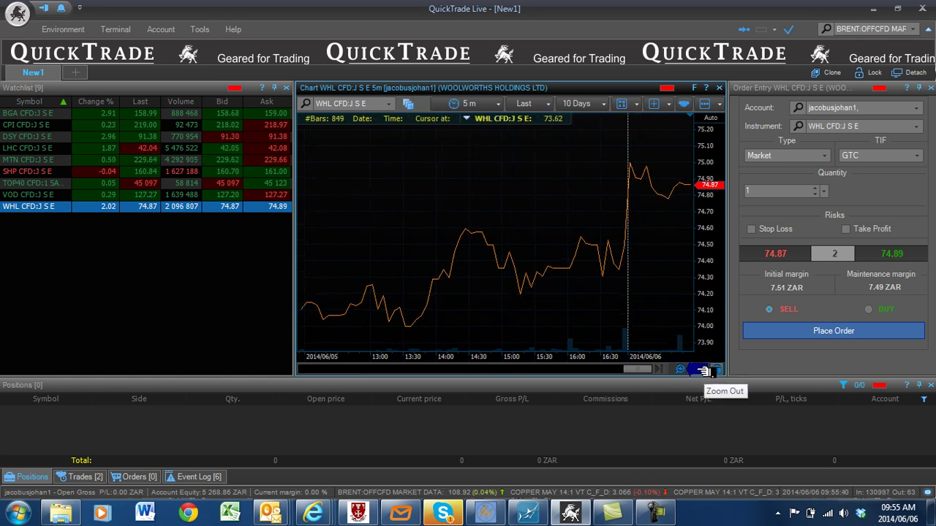
# Adjust the zoom on the 10-day WHL line chart and switch it to full-screen mode.
pyautogui.click(704, 371)
pyautogui.click(705, 371)
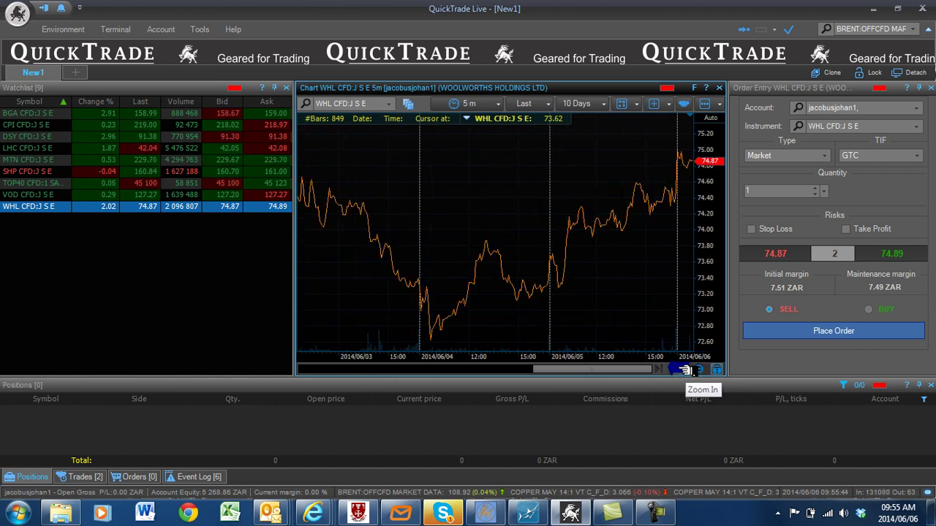
pyautogui.click(686, 371)
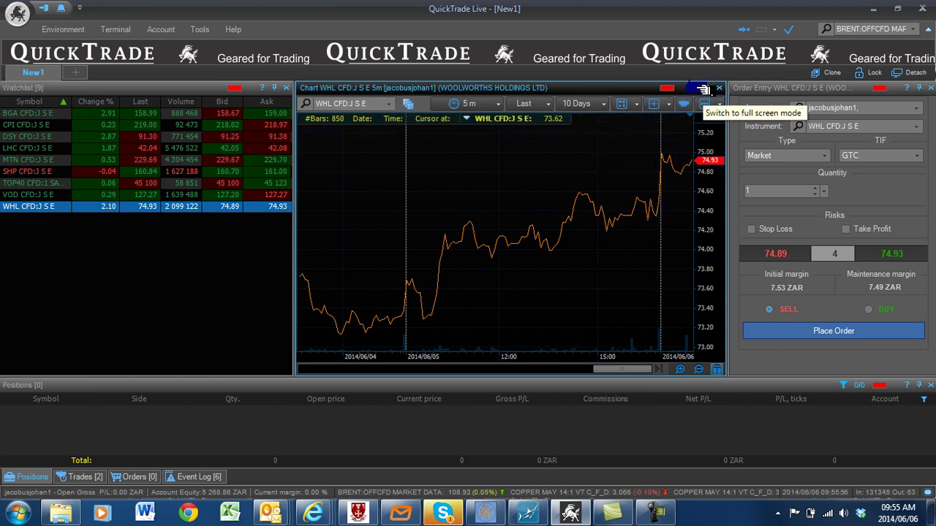
pyautogui.click(702, 91)
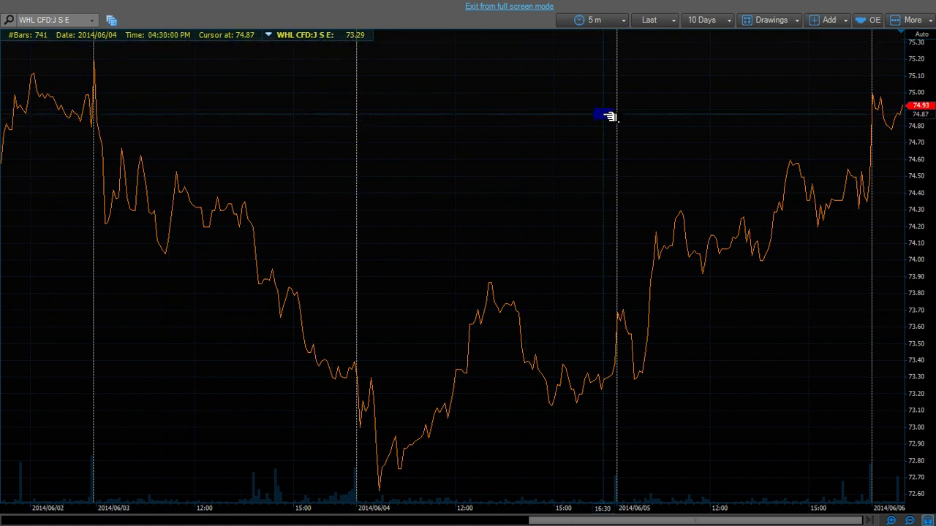
# Change the chart interval to 15 m, then to 1 D daily bars spanning 6 Month.
pyautogui.click(612, 21)
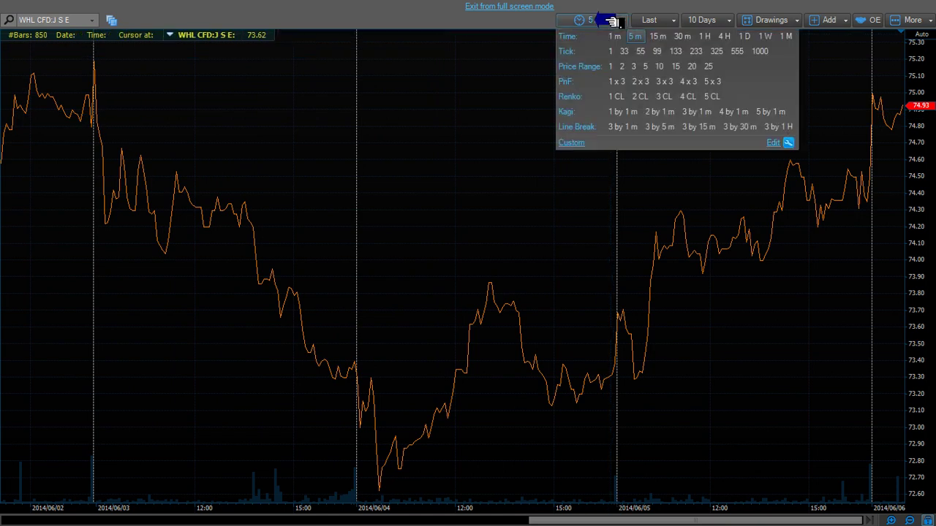
pyautogui.click(661, 37)
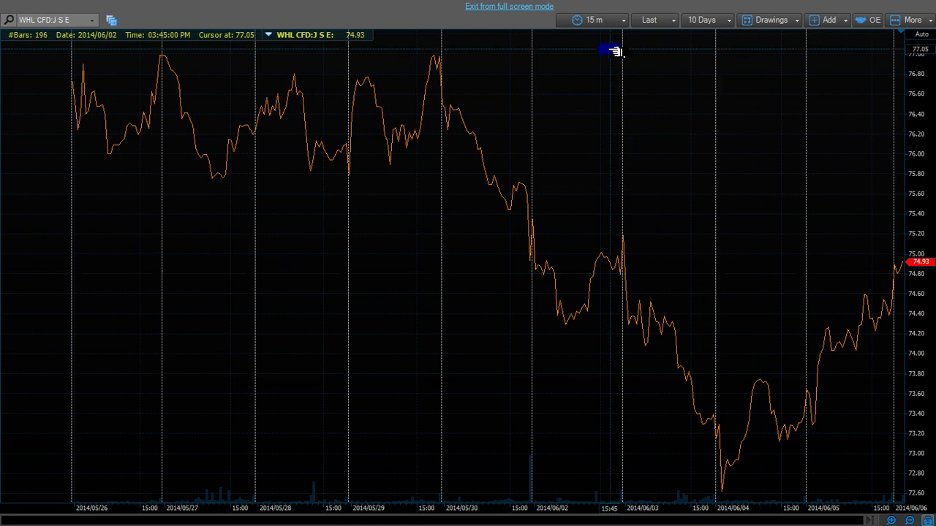
pyautogui.click(619, 21)
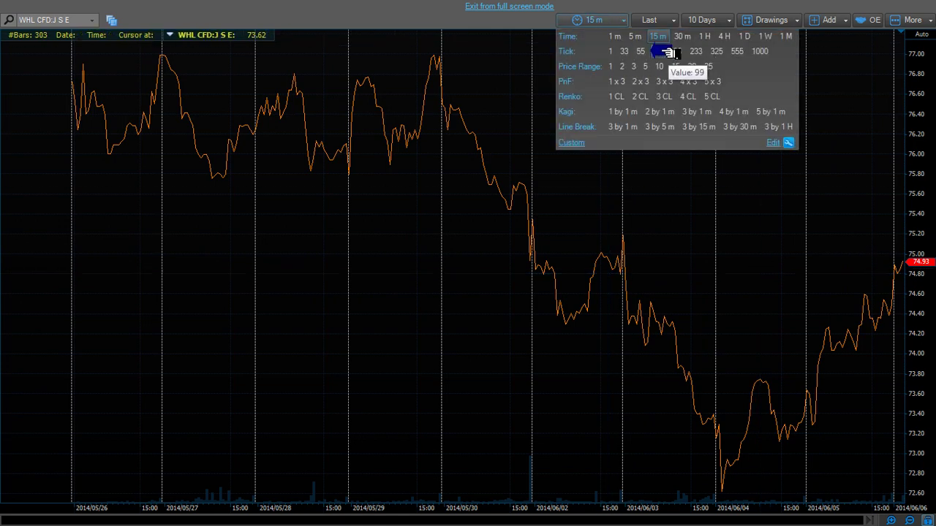
pyautogui.click(746, 36)
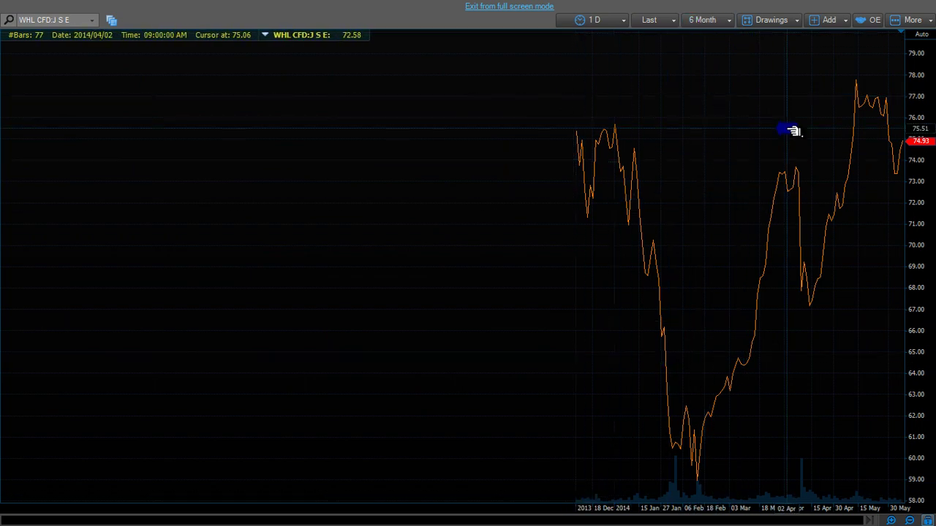
# Extend the daily WHL chart's history from 6 Month to 5 Years.
pyautogui.click(722, 18)
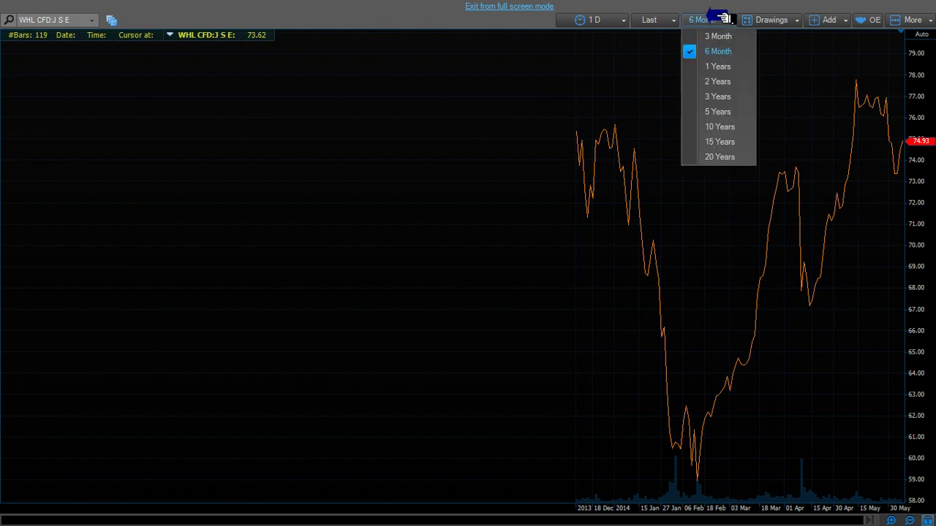
pyautogui.click(724, 111)
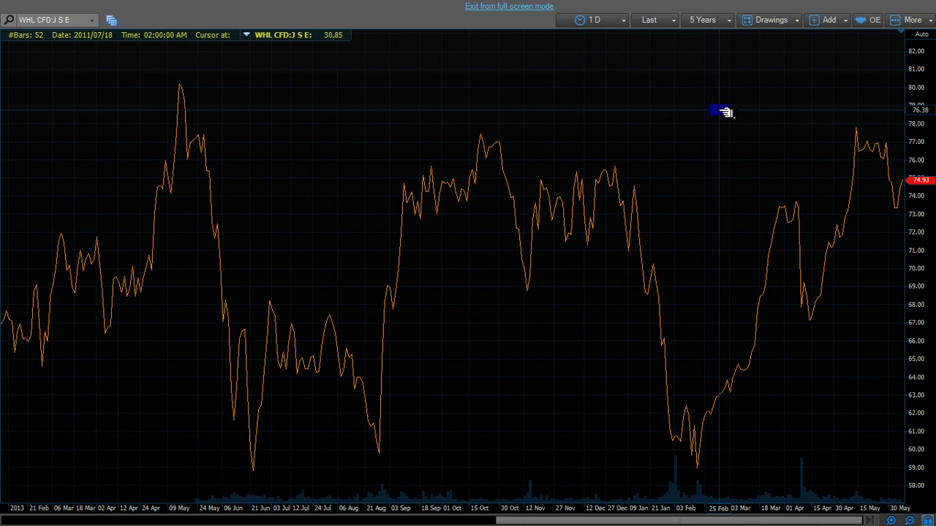
pyautogui.click(785, 21)
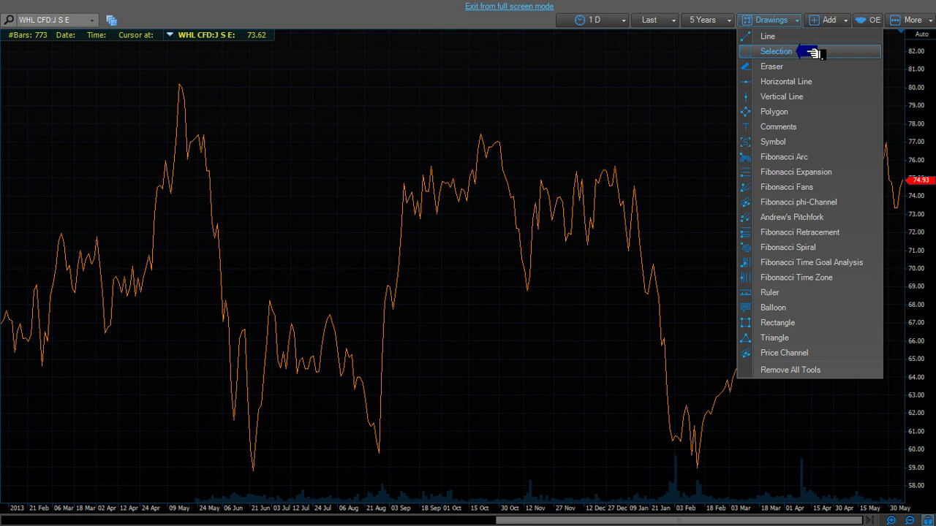
# Turn the chart's volume bars off and back on from the More display options.
pyautogui.click(845, 21)
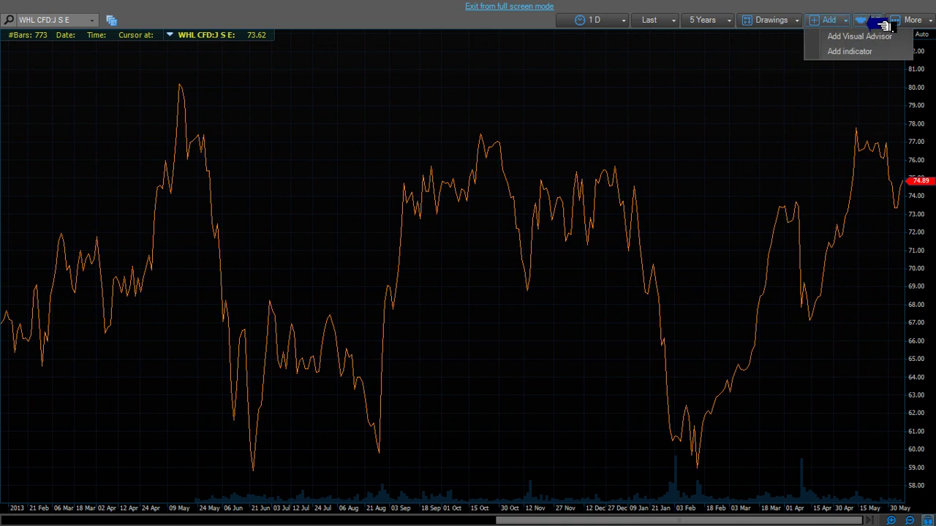
pyautogui.click(904, 25)
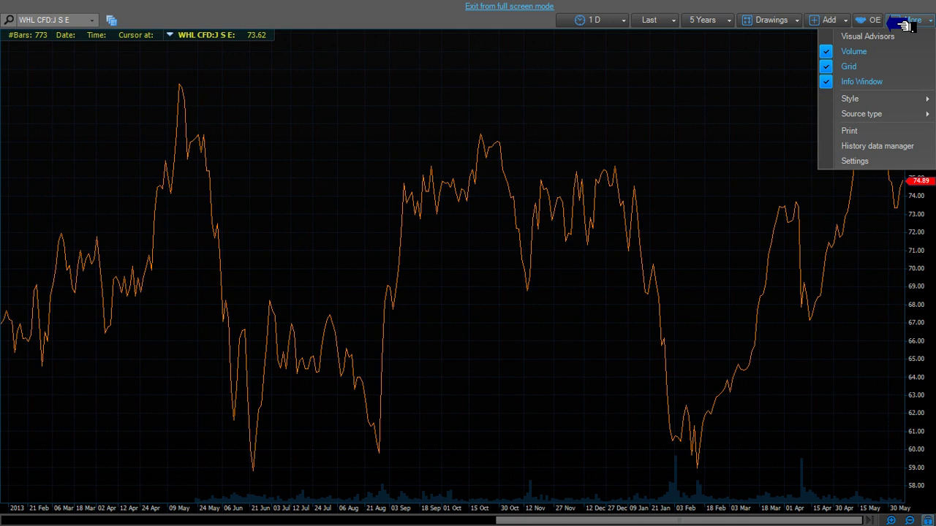
pyautogui.click(831, 52)
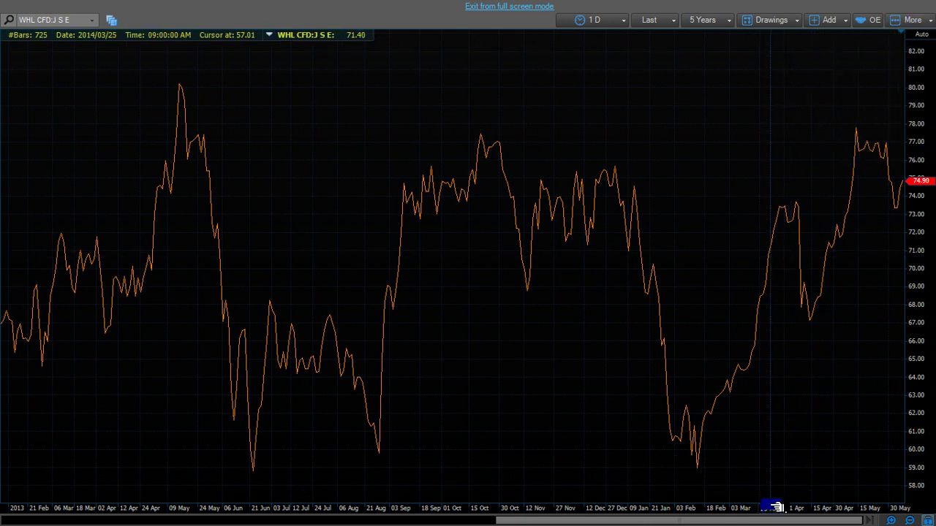
pyautogui.click(908, 19)
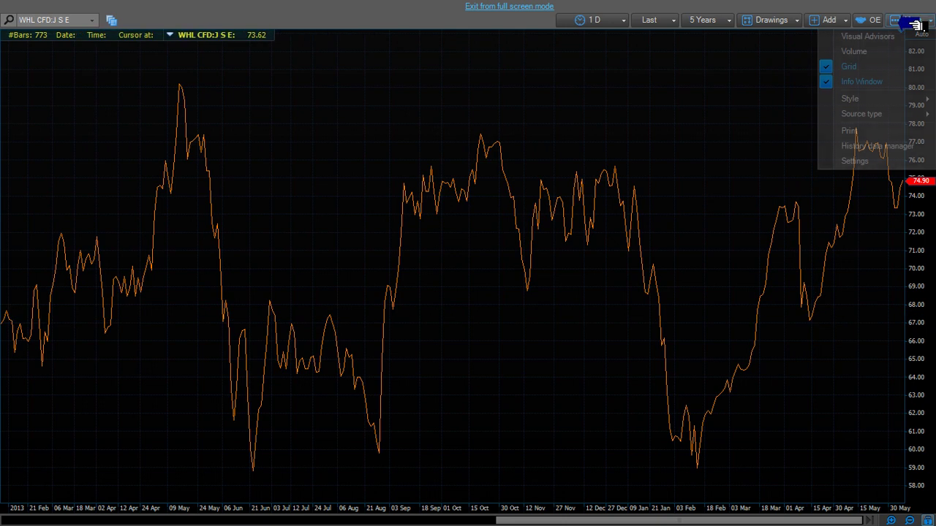
pyautogui.click(842, 53)
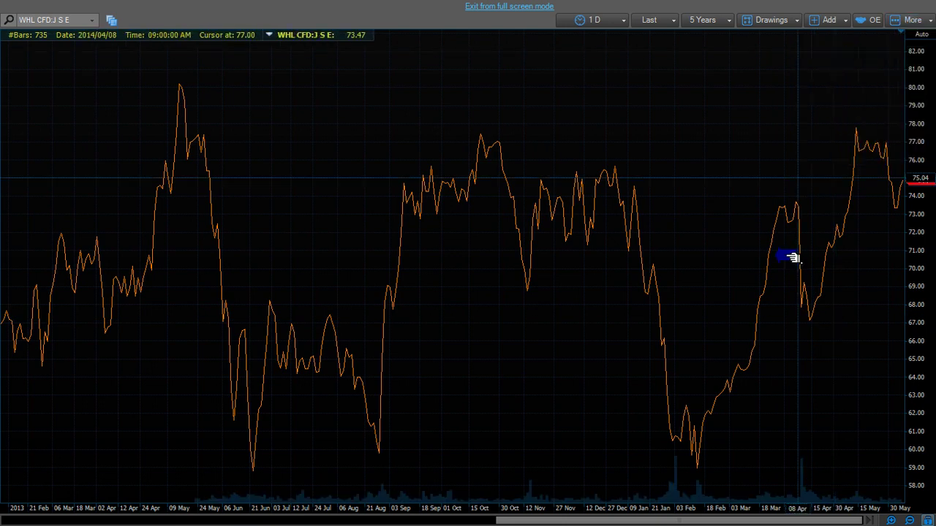
pyautogui.click(924, 18)
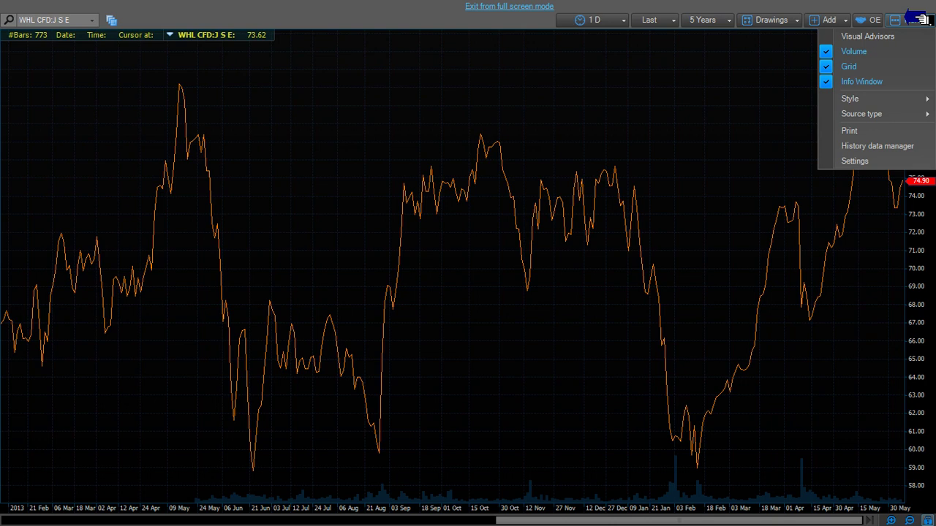
pyautogui.click(721, 130)
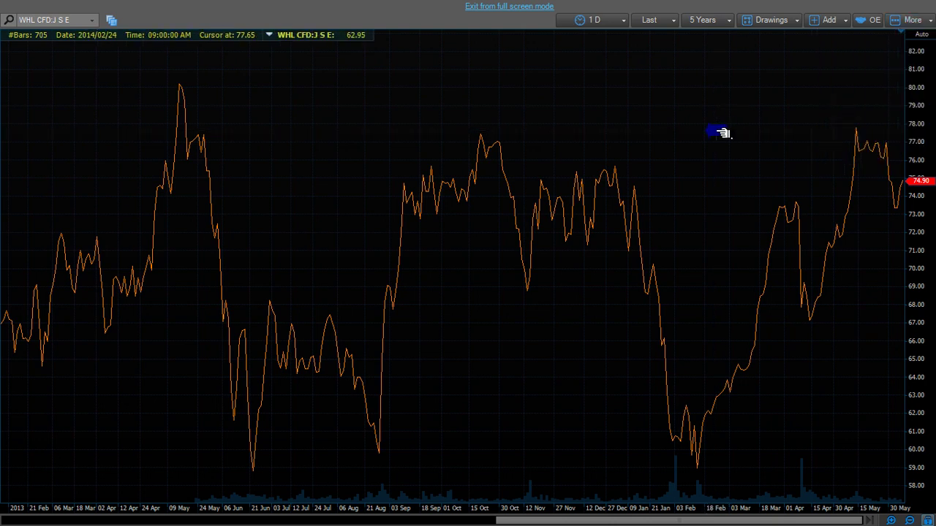
pyautogui.click(618, 20)
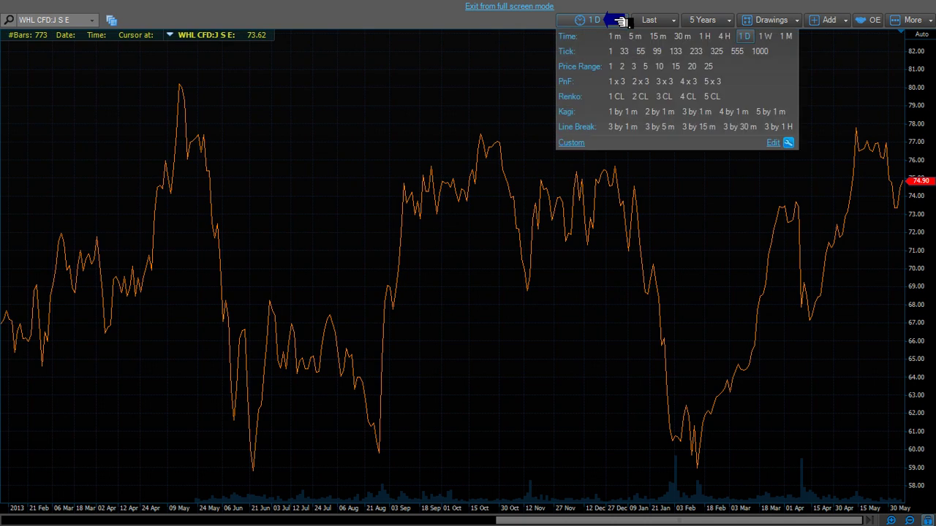
# Set the WHL chart to a 15 m interval over 10 Days, briefly checking Drawings and order entry.
pyautogui.click(656, 38)
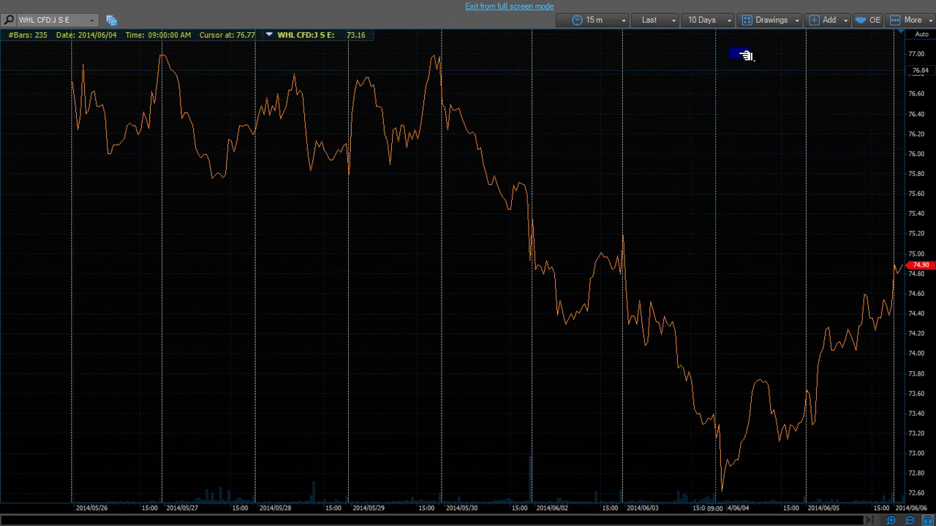
pyautogui.click(785, 24)
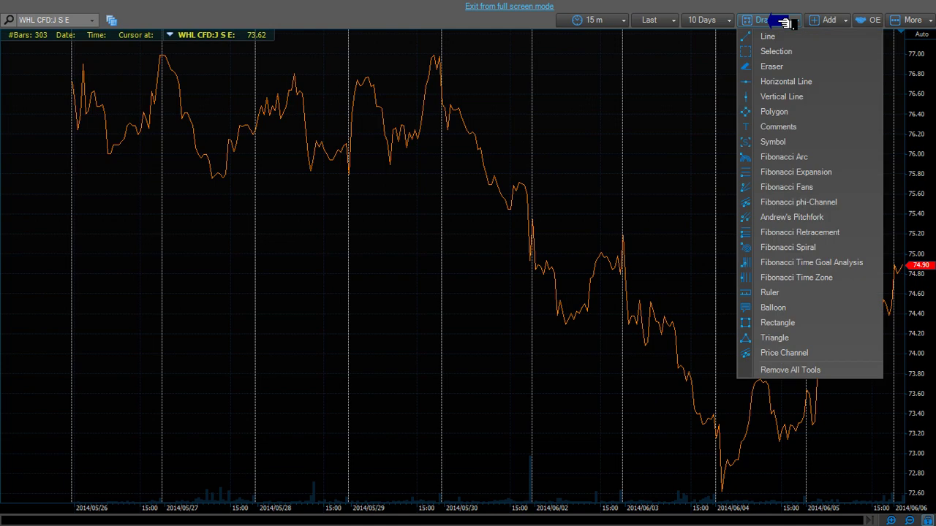
pyautogui.click(785, 23)
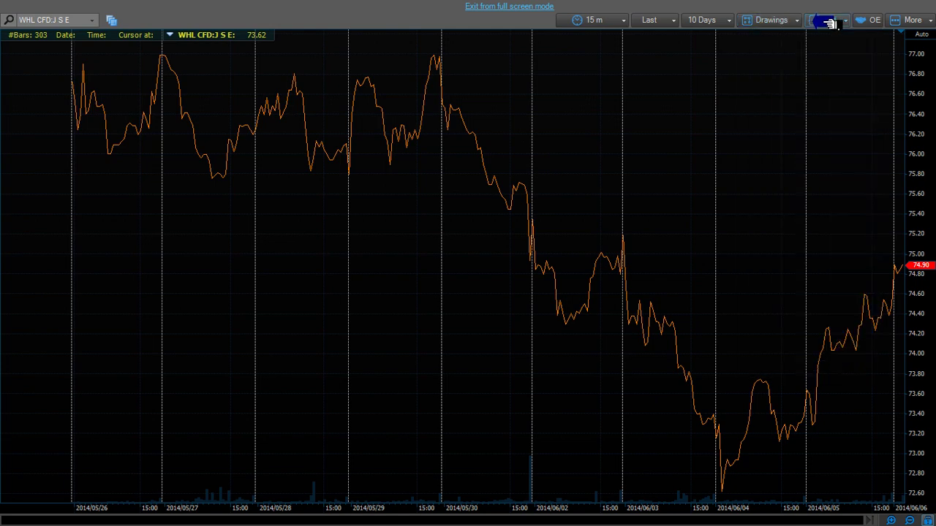
pyautogui.click(871, 23)
pyautogui.click(850, 25)
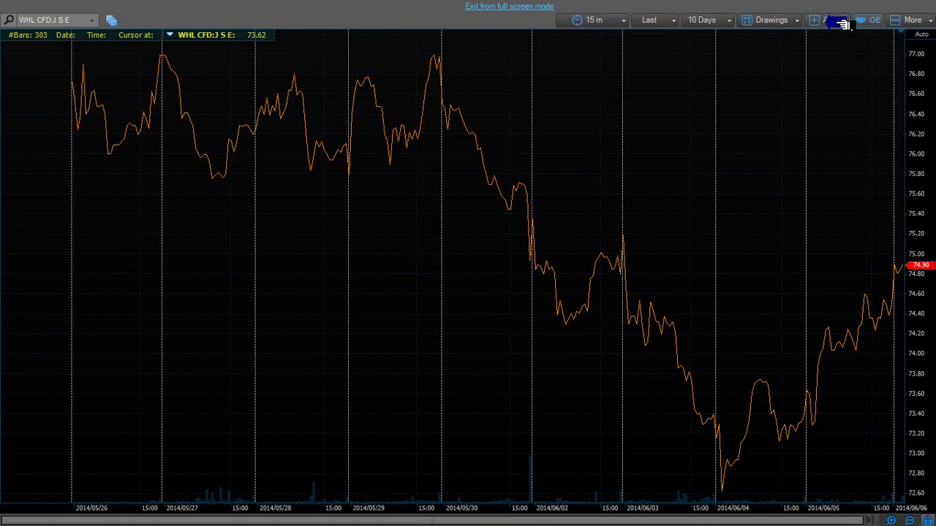
pyautogui.click(791, 24)
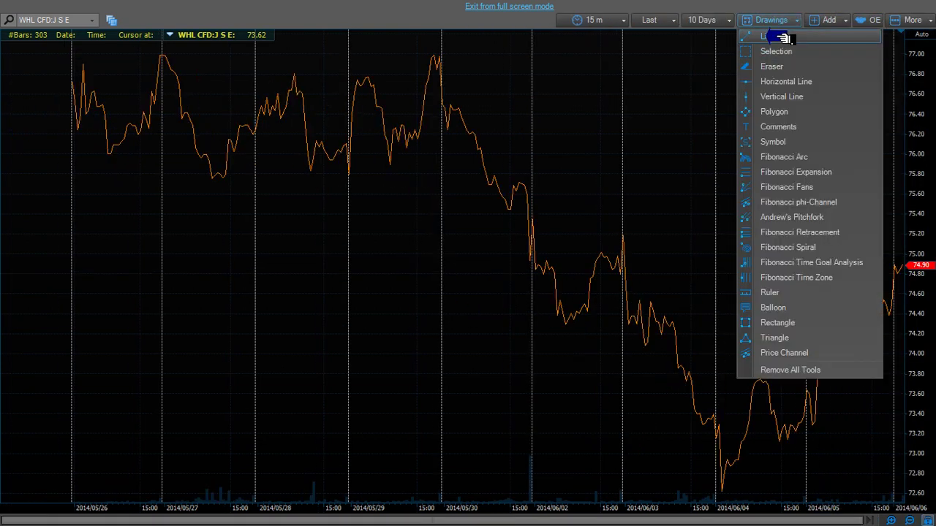
# Draw a line from about 73.36 on 06/04 to 74.89 on 06/06, plus a parallel lower line.
pyautogui.click(783, 38)
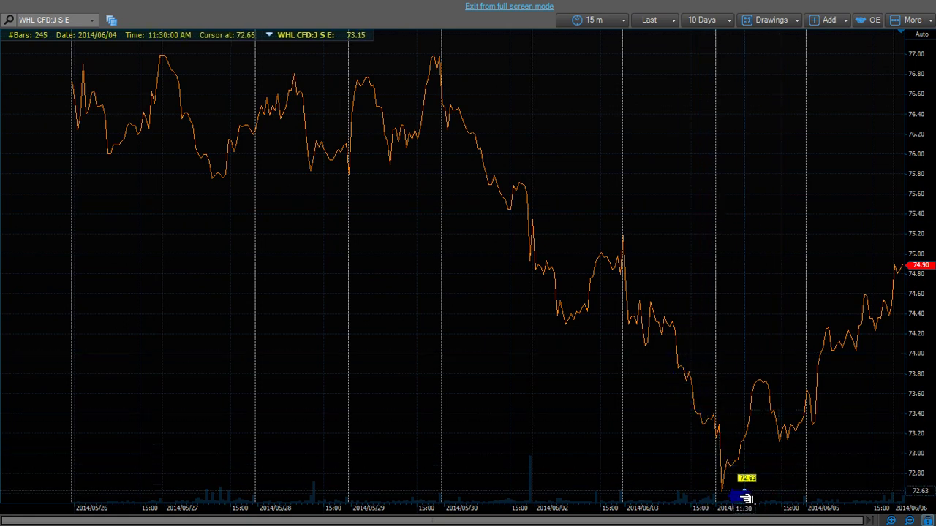
pyautogui.click(716, 417)
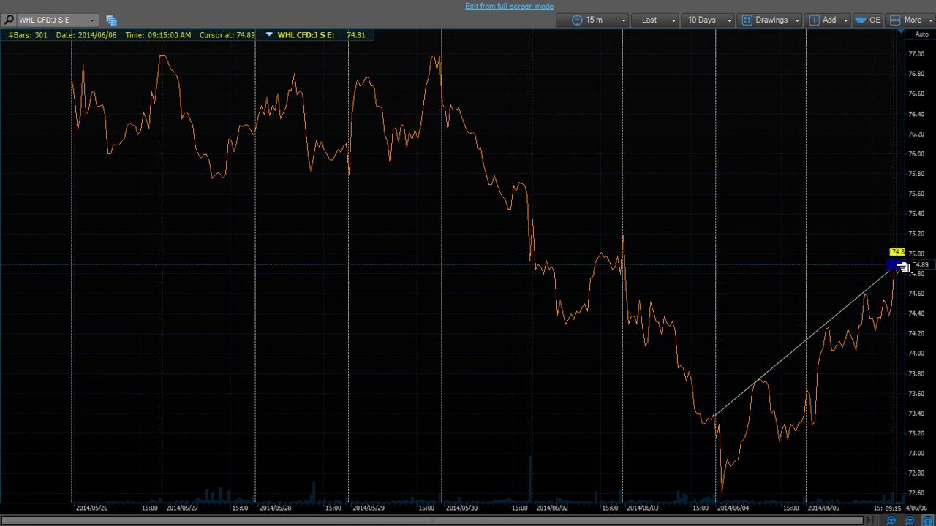
pyautogui.click(900, 267)
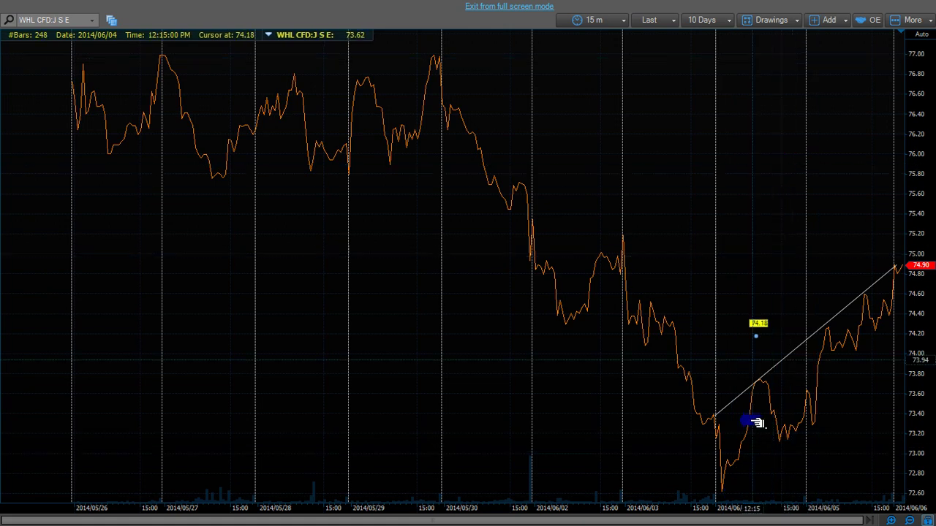
pyautogui.moveTo(731, 499)
pyautogui.mouseDown()
pyautogui.moveTo(805, 443)
pyautogui.moveTo(860, 382)
pyautogui.moveTo(896, 372)
pyautogui.mouseUp()
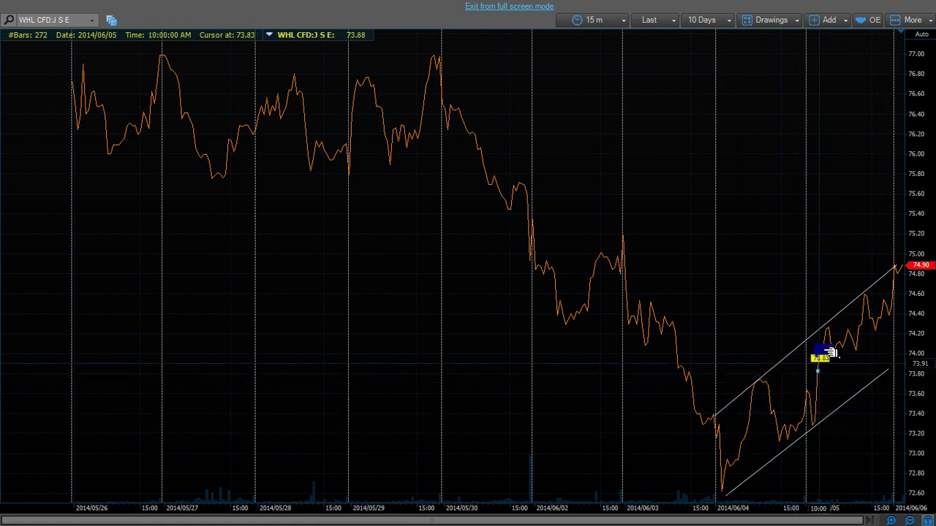